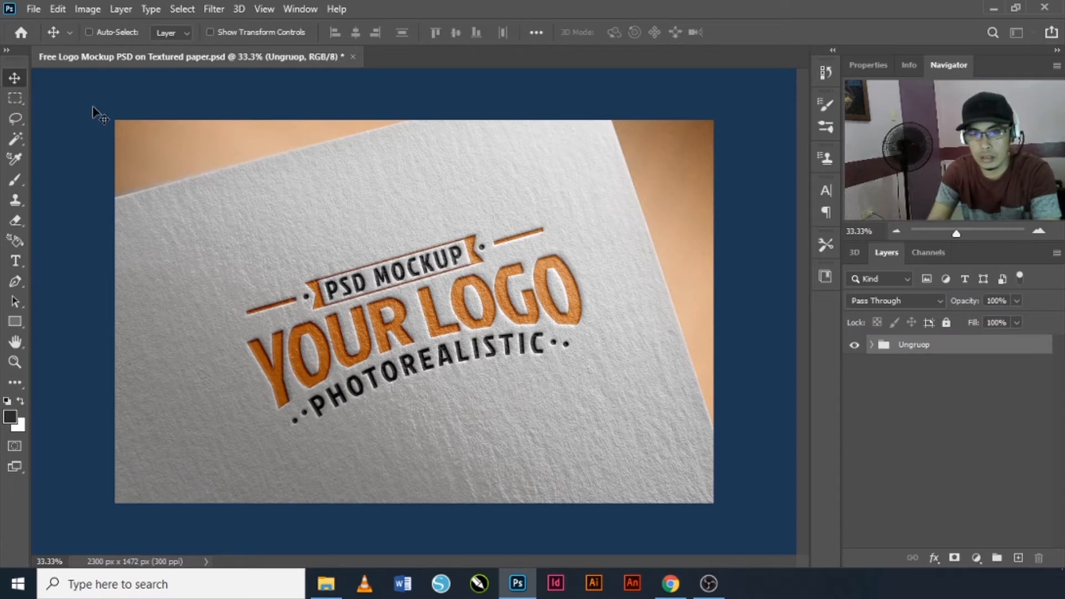
Step: Open the contents of the Place Logo smart object from the Ungruop group, leaving the missing fonts unresolved
key("ctrl+0")
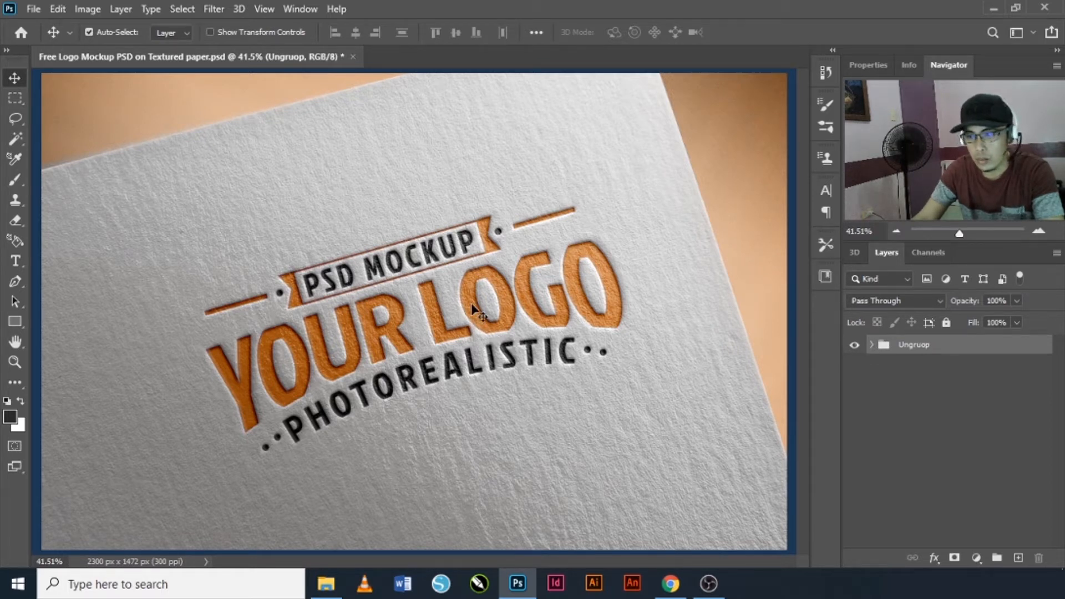
left_click(871, 345)
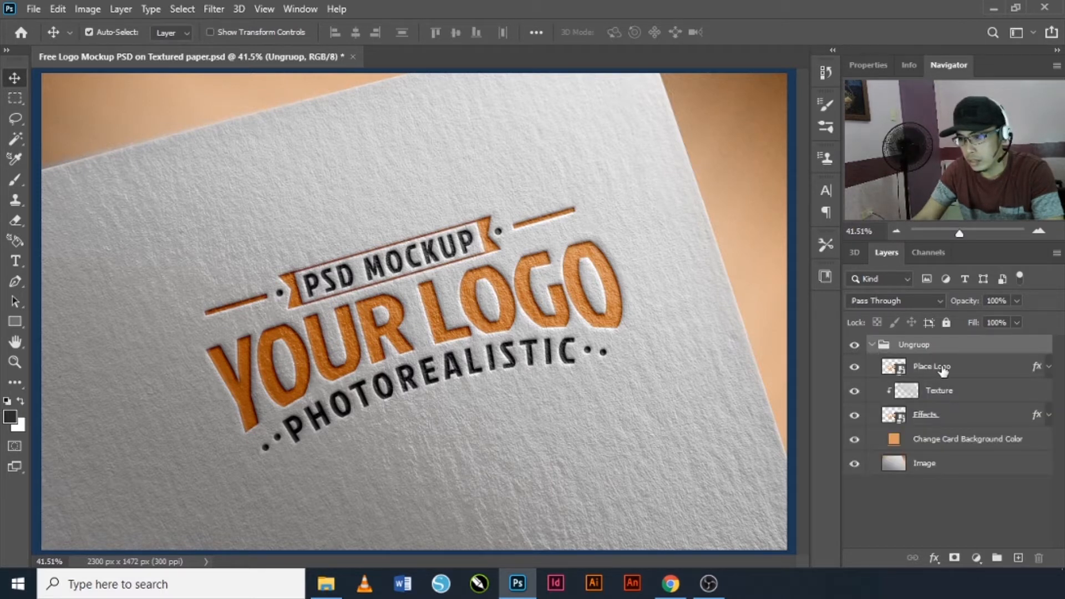
left_click(917, 373)
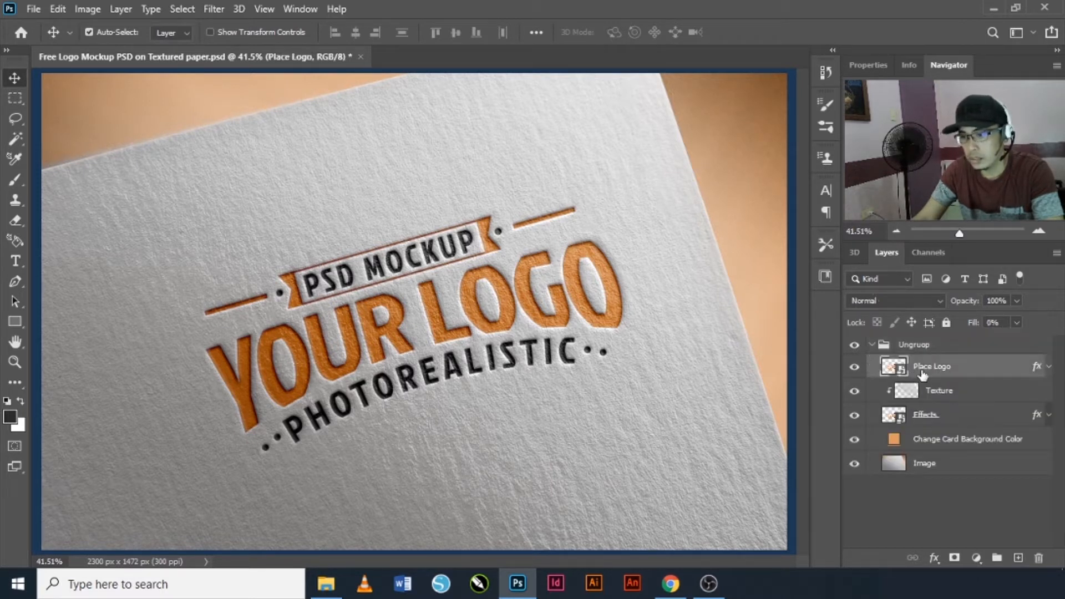
double_click(893, 371)
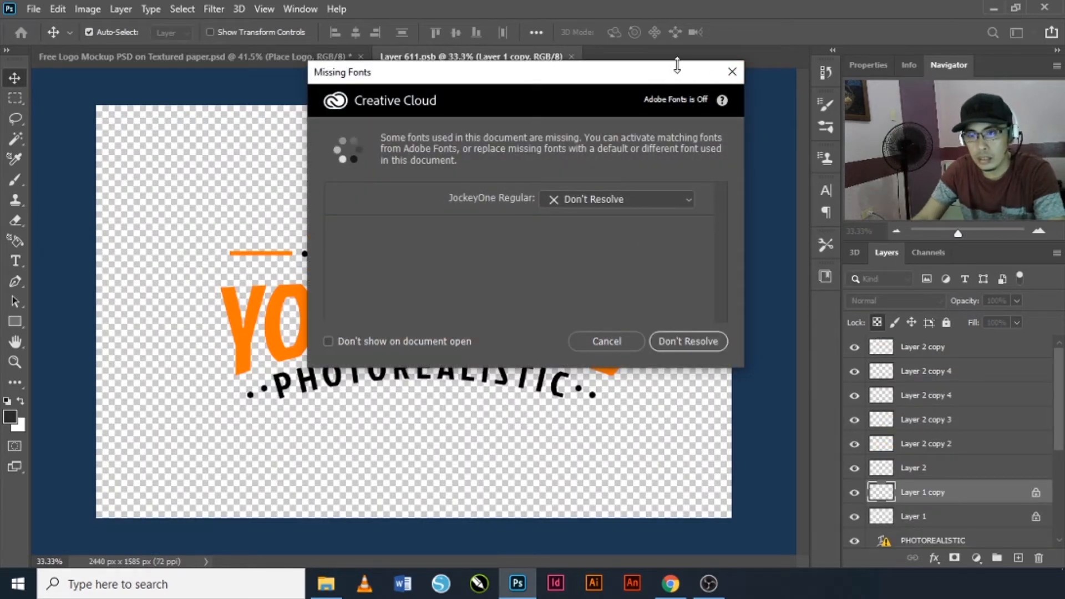
left_click(732, 74)
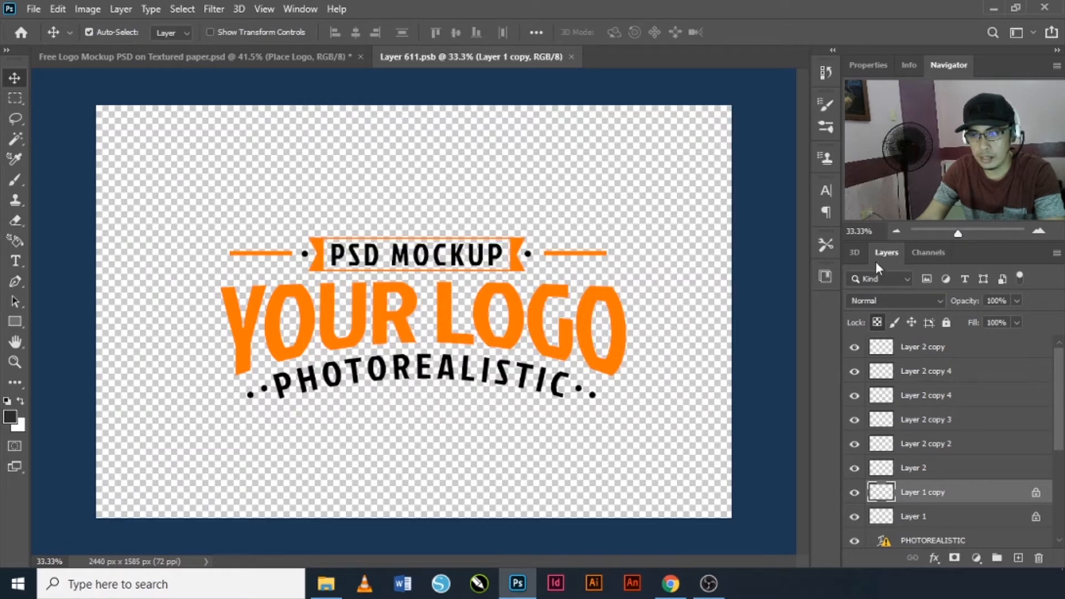
left_click(216, 58)
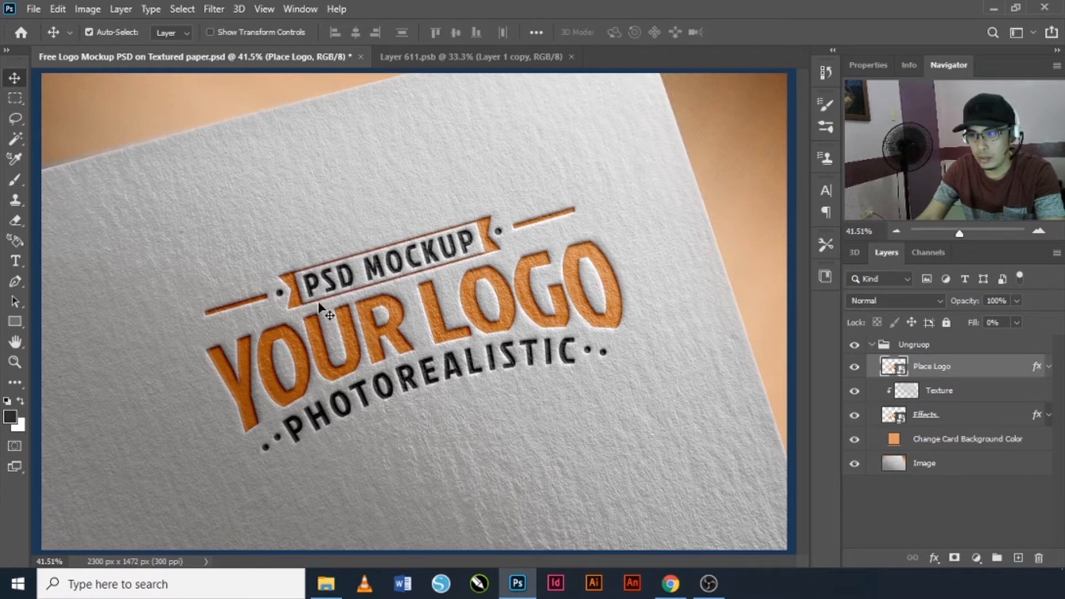
left_click(430, 53)
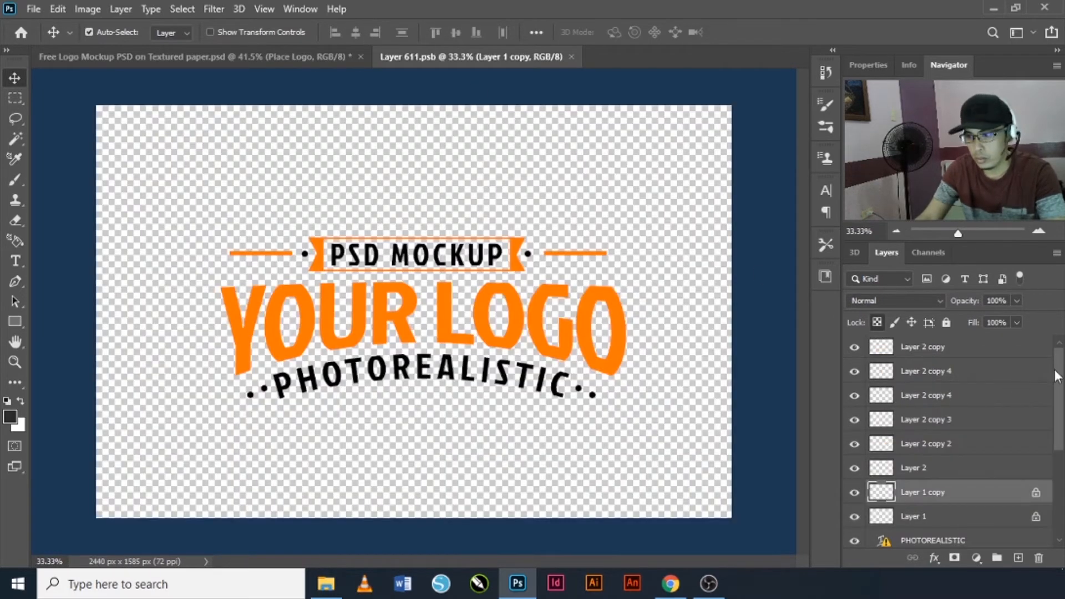
Step: Open the ML logo image from the Desktop as a separate document
left_click(33, 9)
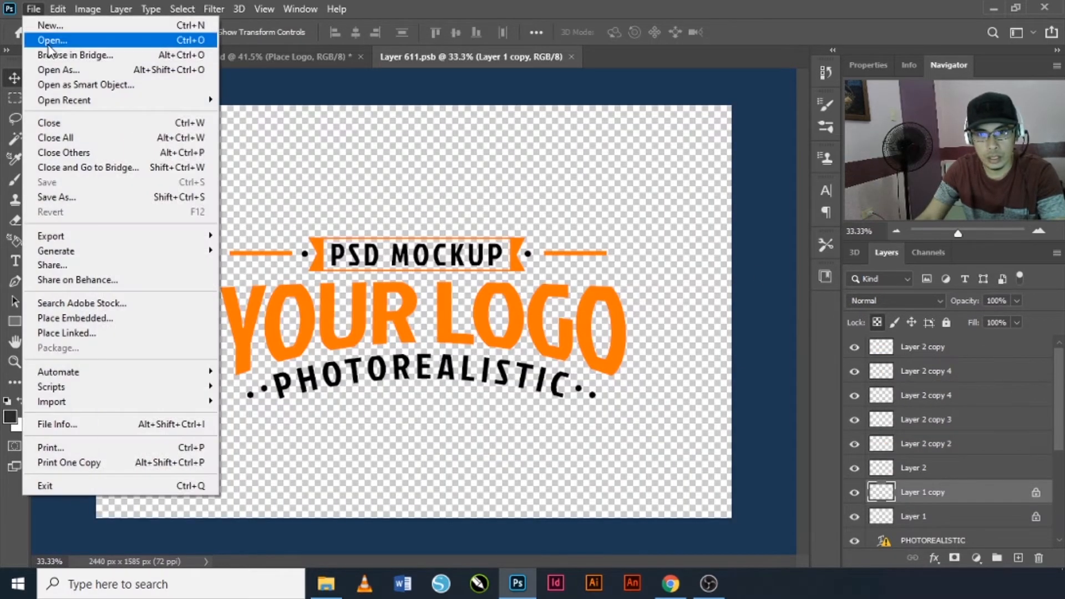
left_click(51, 39)
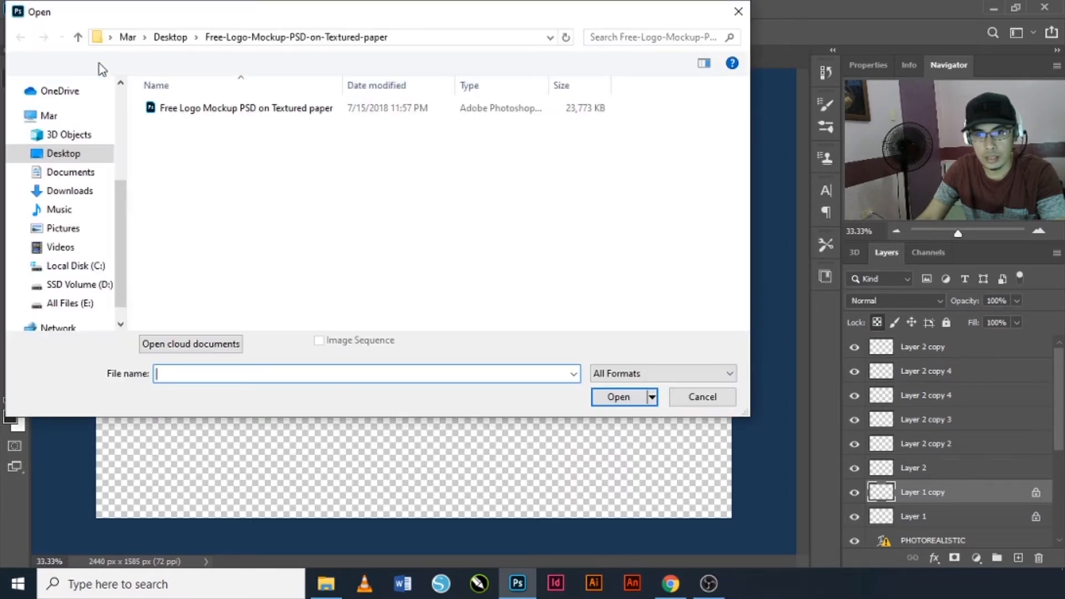
left_click(76, 156)
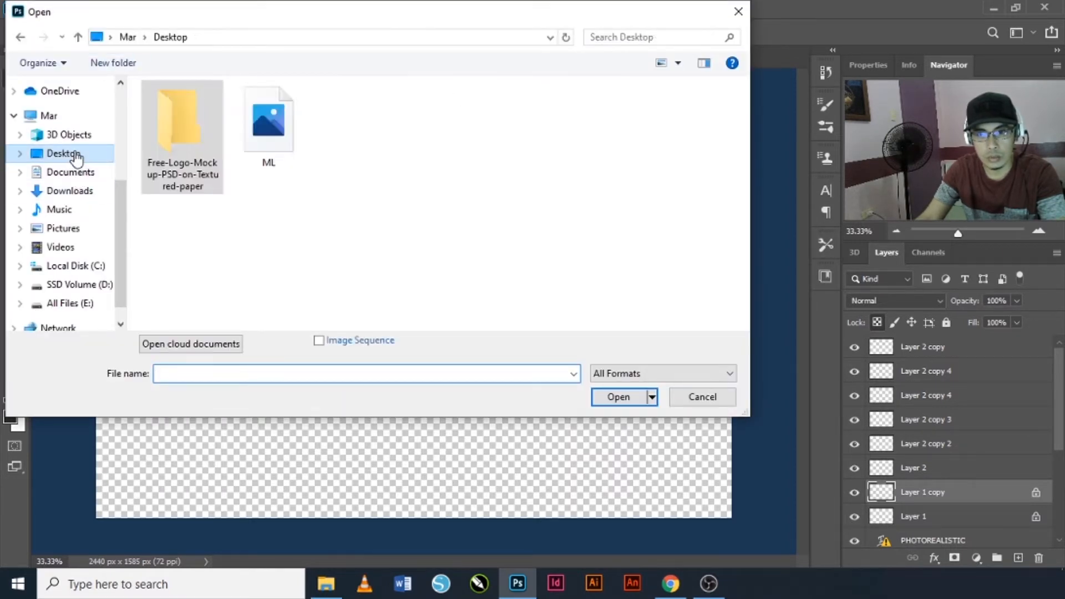
left_click(306, 165)
left_click(638, 398)
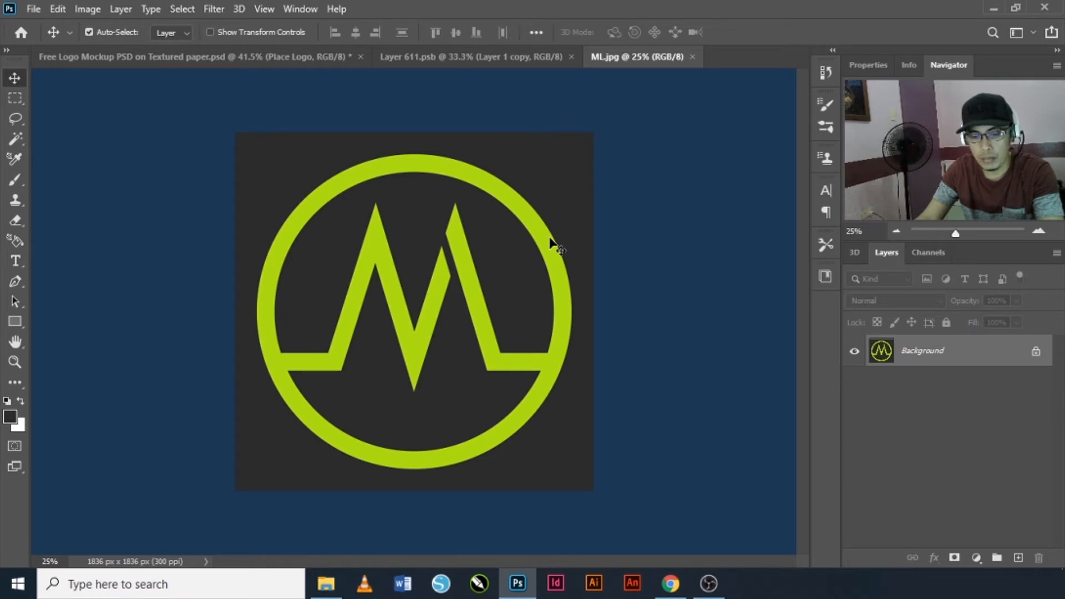
Step: Select the green logo with the Magic Wand, copy it to a new layer, and hide the Background layer
key("w")
left_click(523, 209)
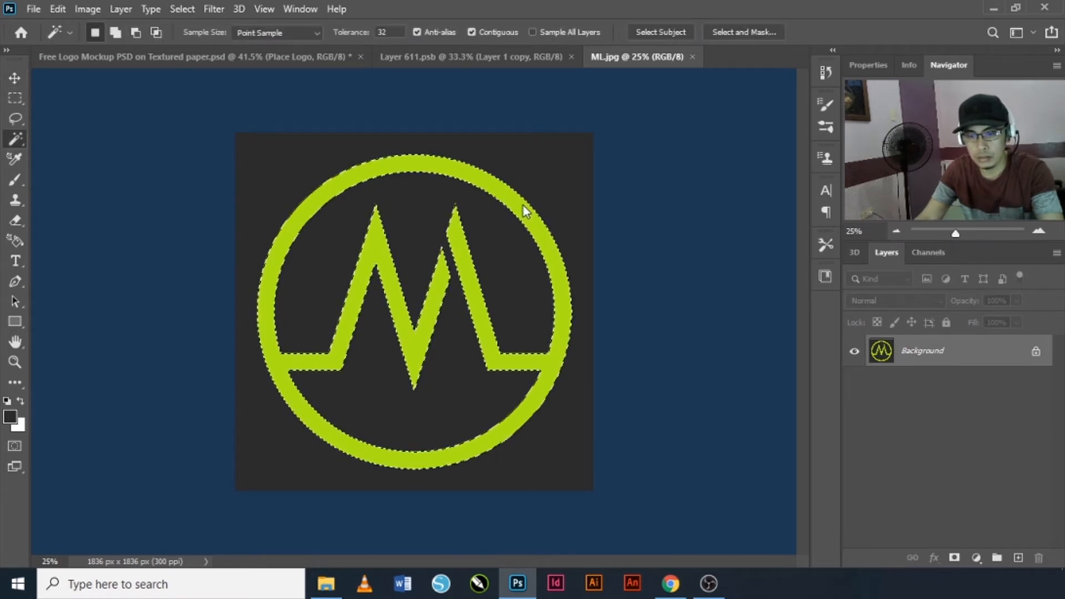
key("ctrl+j")
left_click(854, 383)
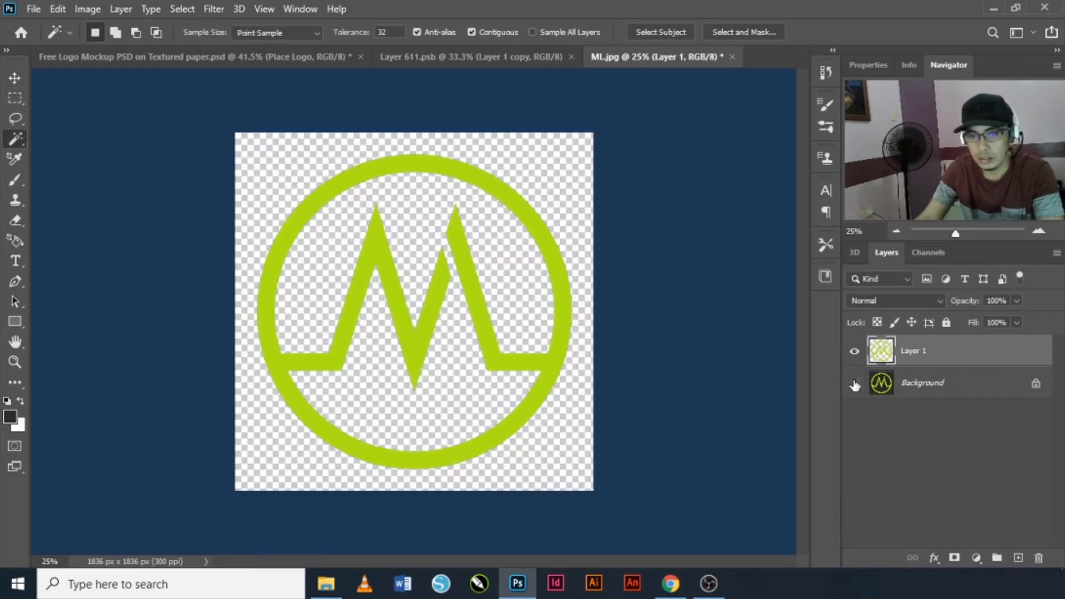
key("v")
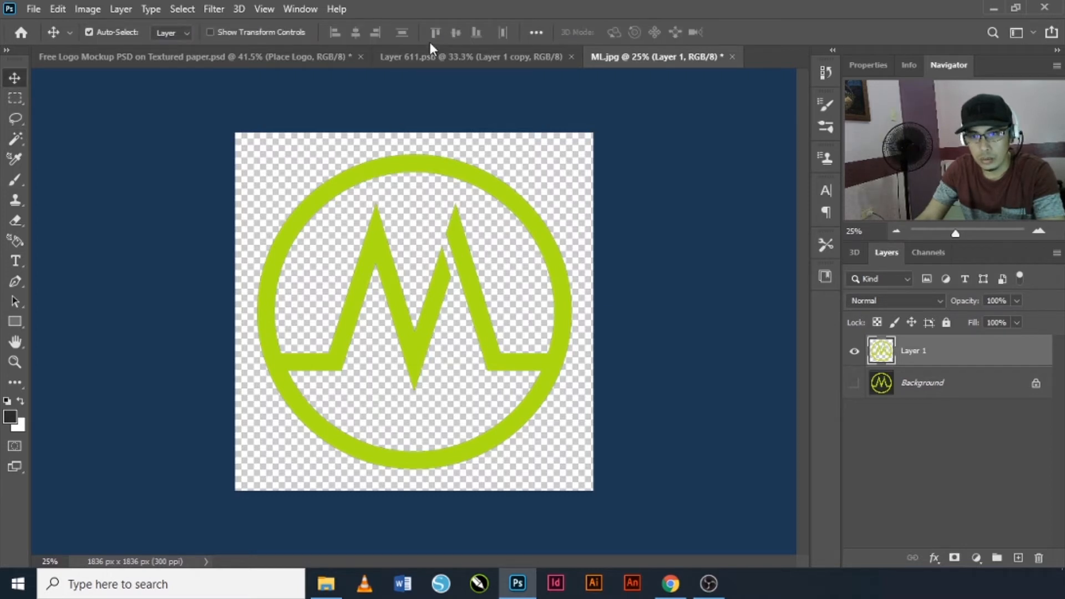
Step: Delete the placeholder artwork layers from Layer 611.psb, from Layer 2 copy down, leaving only Rectangle 1
left_click(430, 59)
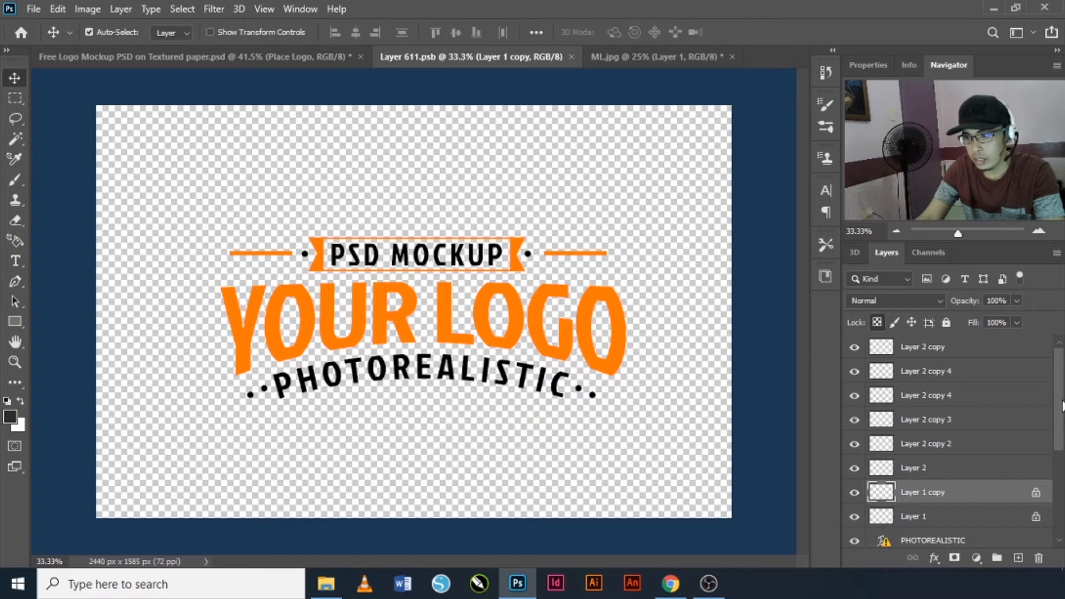
left_click(986, 349)
left_click_drag(1060, 382, 1060, 468)
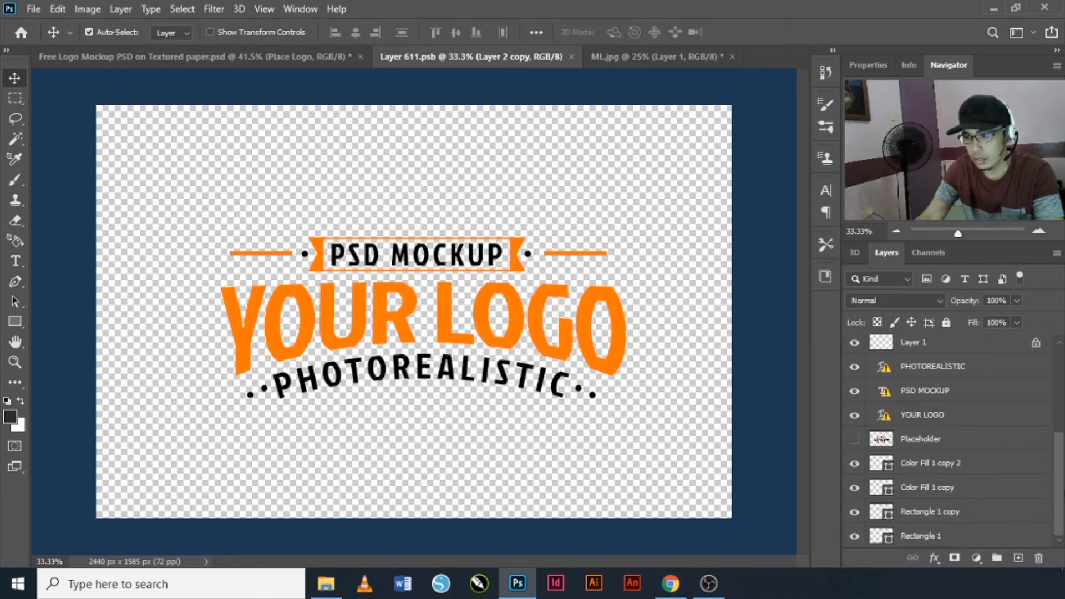
left_click(996, 537, "shift")
left_click_drag(997, 537, 1039, 558)
left_click(1027, 540, "ctrl")
Step: Bring the cut-out green logo from ML.jpg into Layer 611.psb and delete the leftover Rectangle 1 layer
left_click(636, 59)
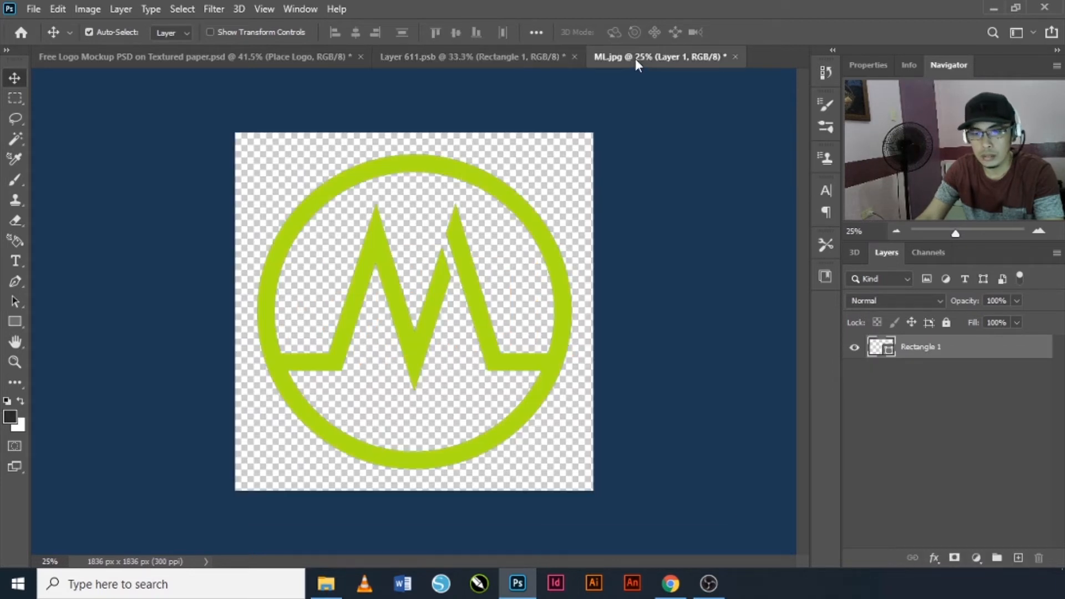
left_click_drag(445, 124, 428, 306)
left_click_drag(1038, 371, 1039, 557)
Step: Scale the green logo proportionally to about 64% and move it up about 120 px, keeping it horizontally centred
key("ctrl+t")
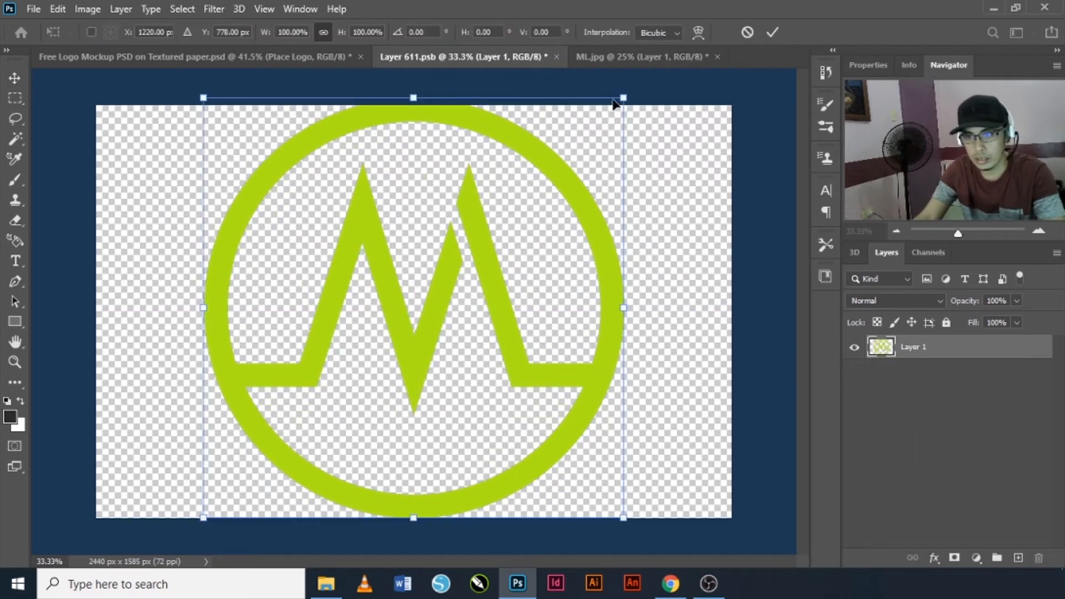
left_click_drag(623, 100, 548, 175)
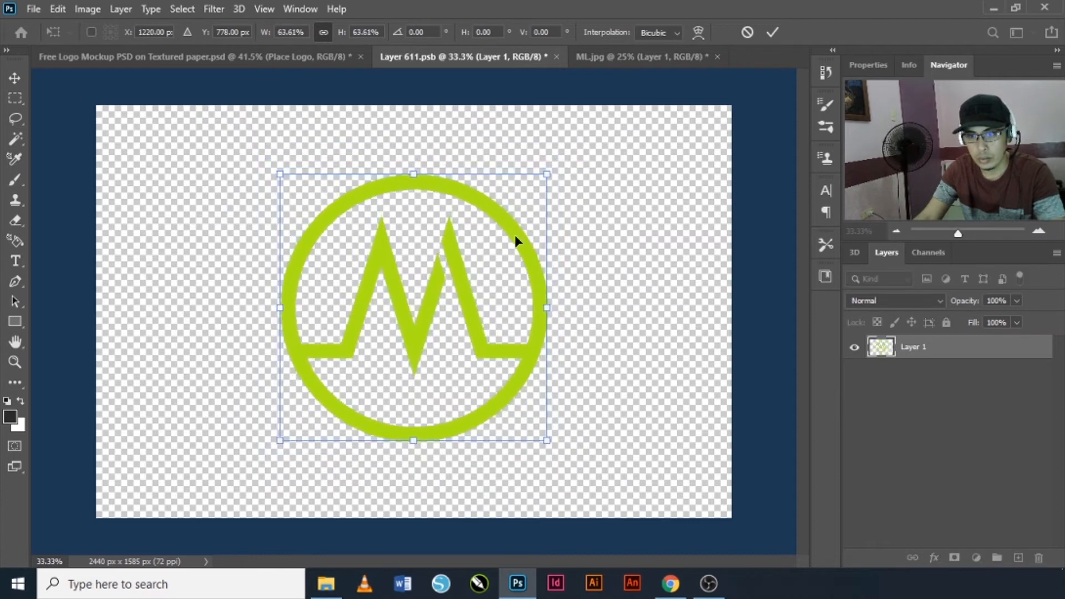
left_click_drag(519, 232, 518, 197)
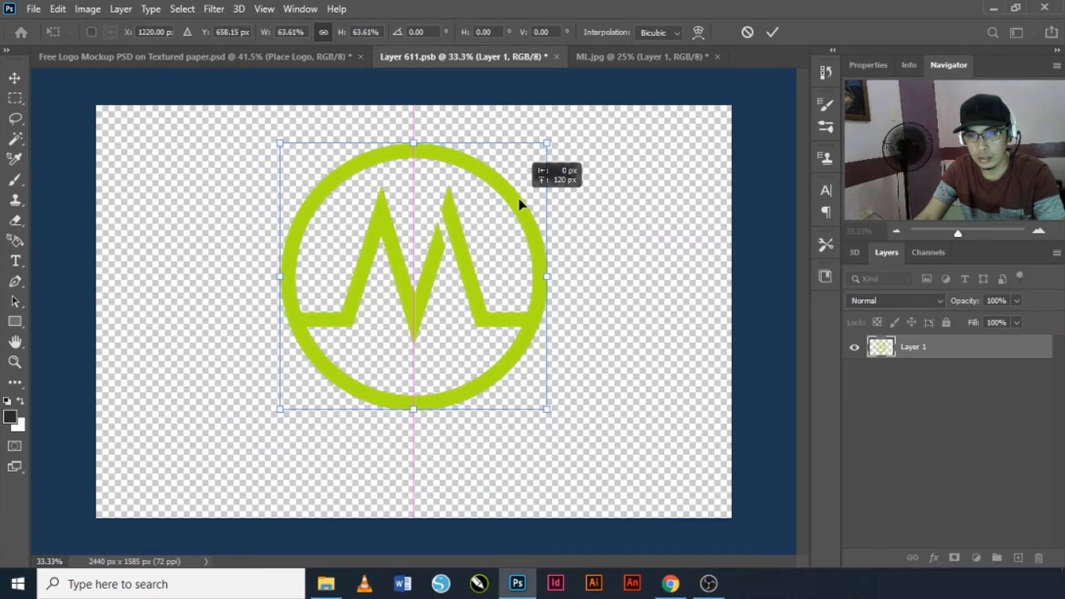
key("Return")
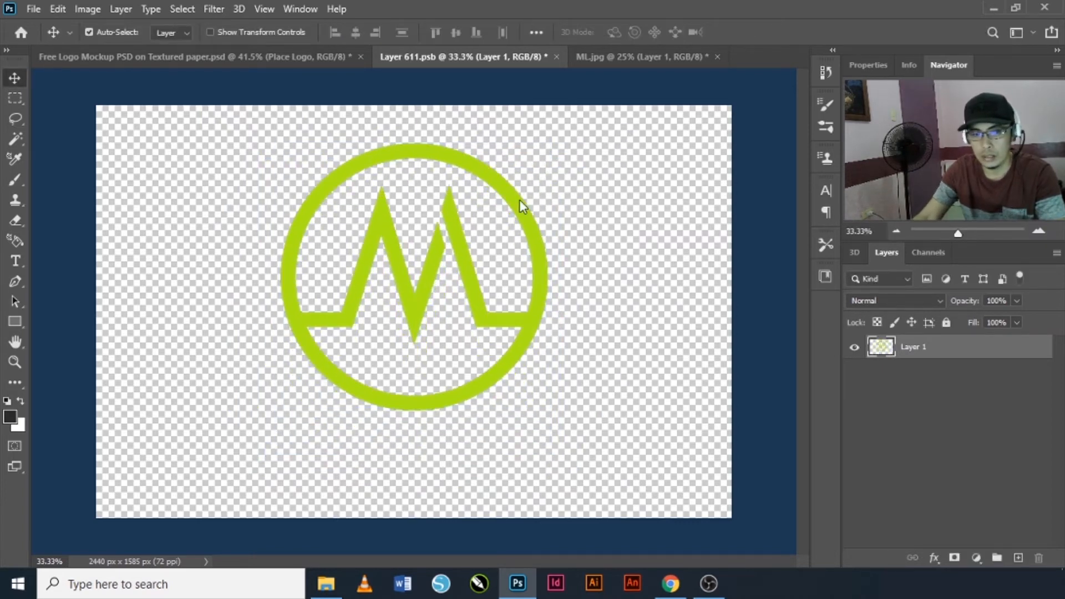
Step: Add the text "MLPZ Studio" below the circular logo in Metropolis Bold, 72 pt, dark grey
left_click(14, 261)
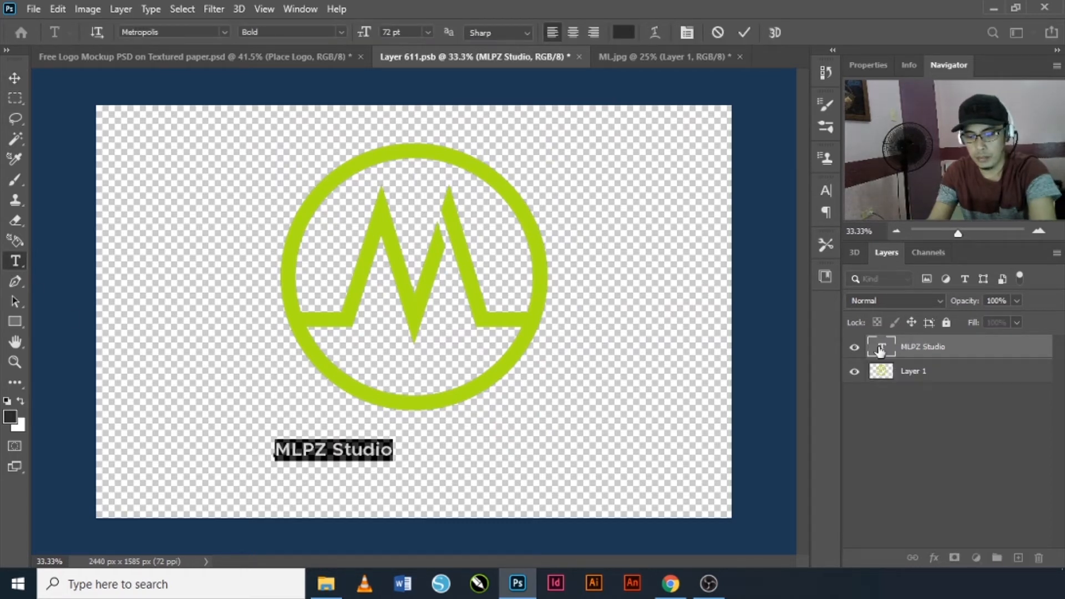
key("Right")
type("LPZ S")
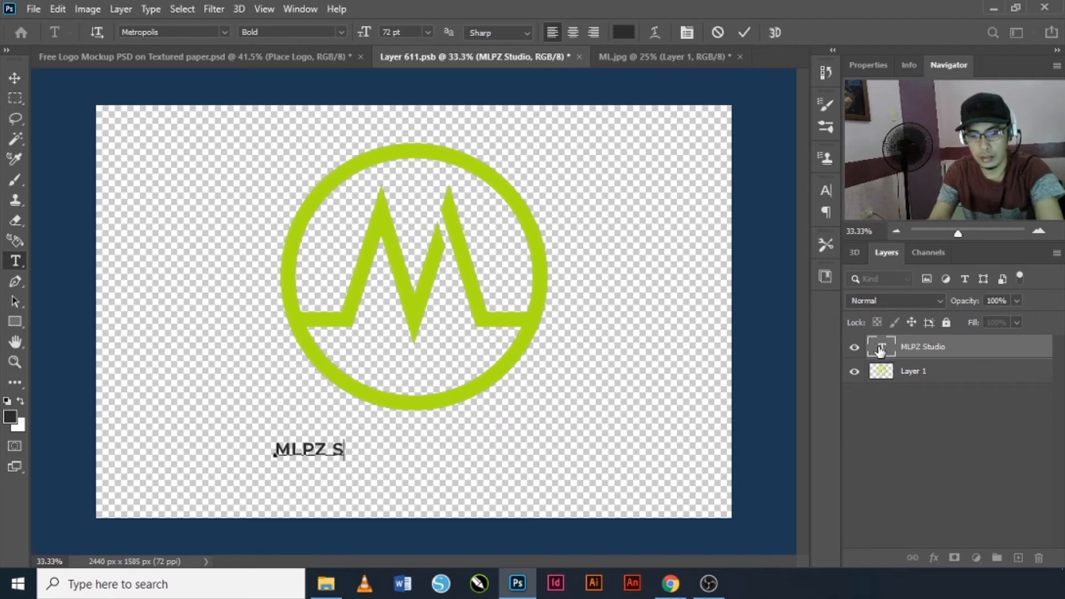
type("tudio")
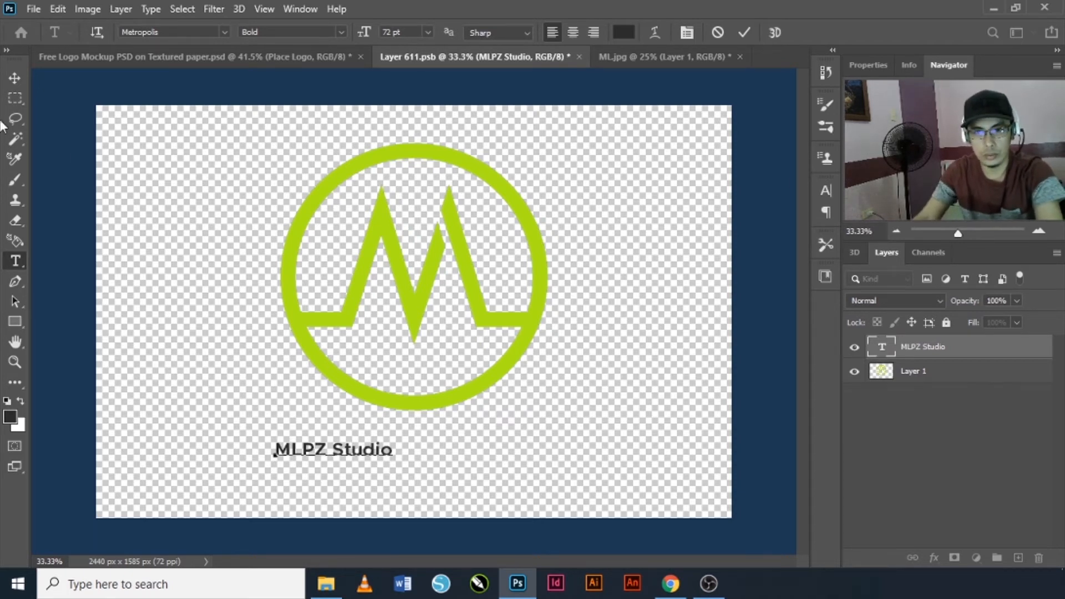
left_click(14, 76)
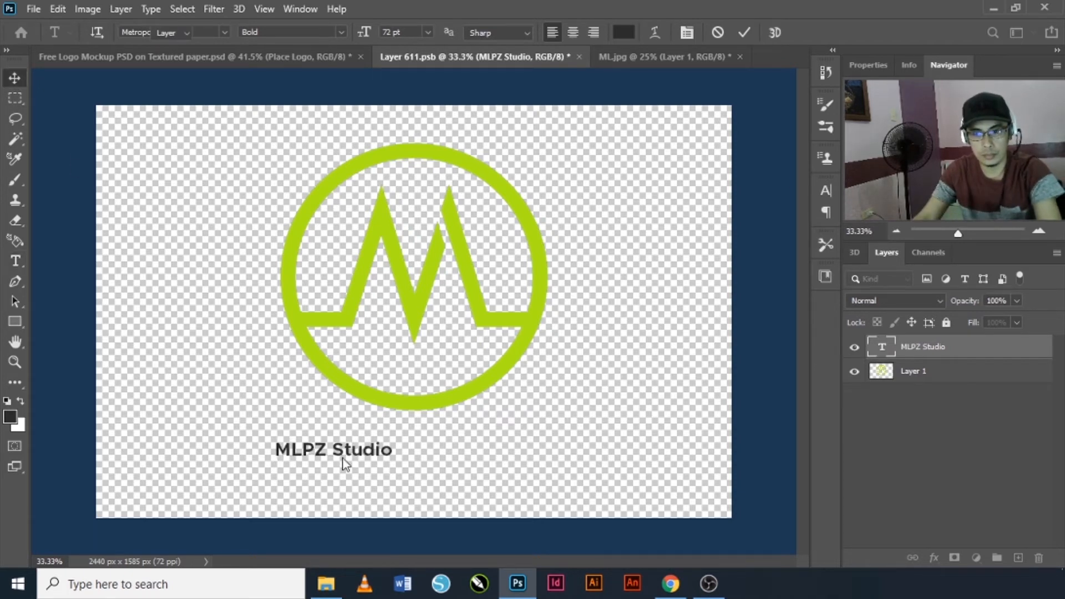
Step: Enlarge the MLPZ Studio text to about the circle's width and centre it beneath the logo
left_click_drag(357, 465, 510, 464)
key("ctrl+t")
key("Return")
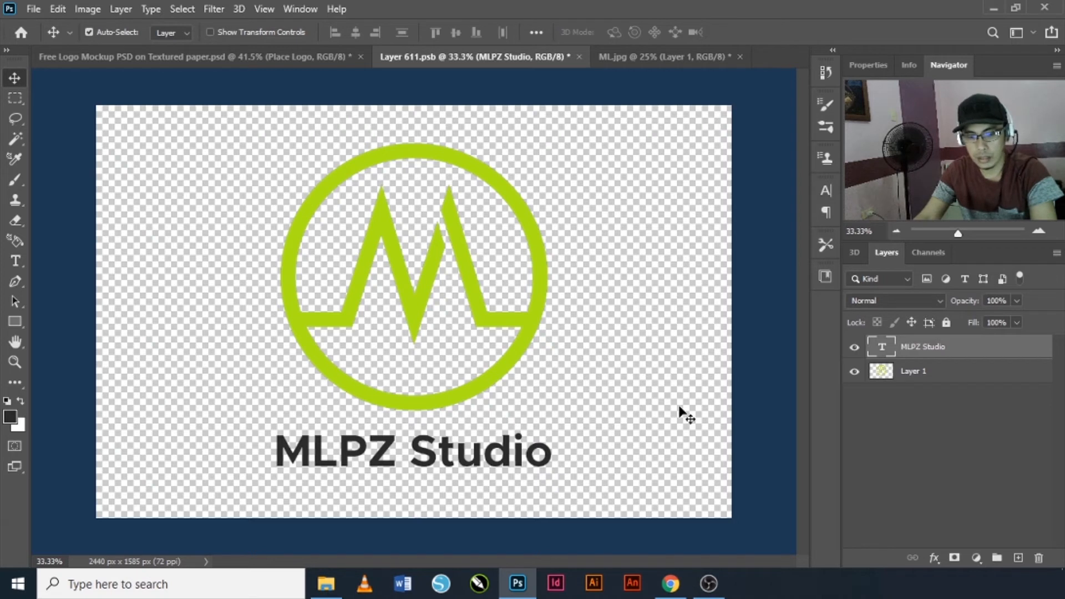
Step: Save the edited smart object contents and flatten the textured paper mockup document into a single layer
key("ctrl+s")
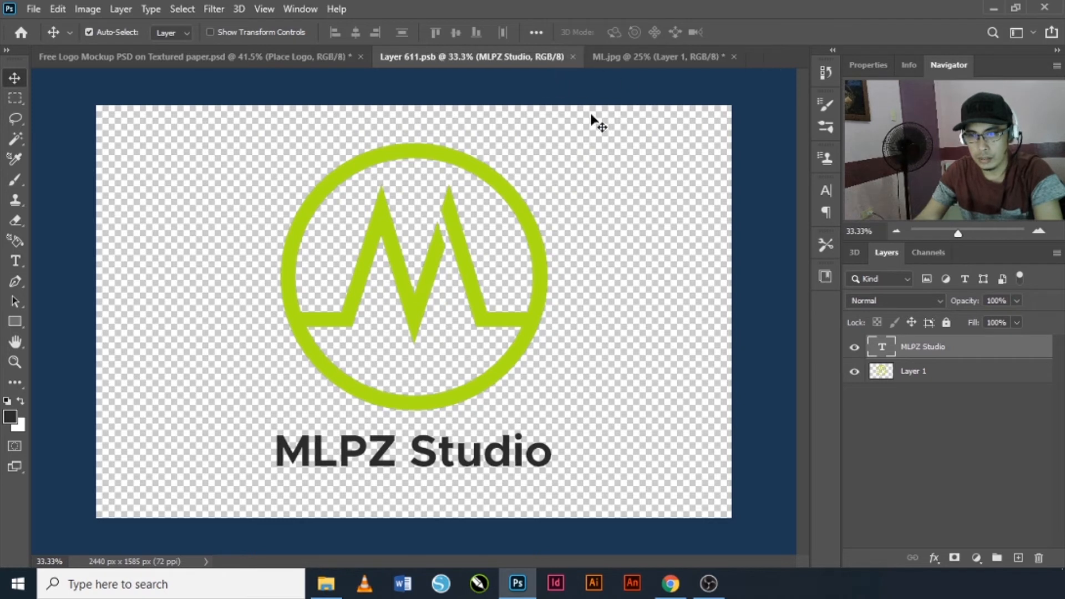
left_click(248, 58)
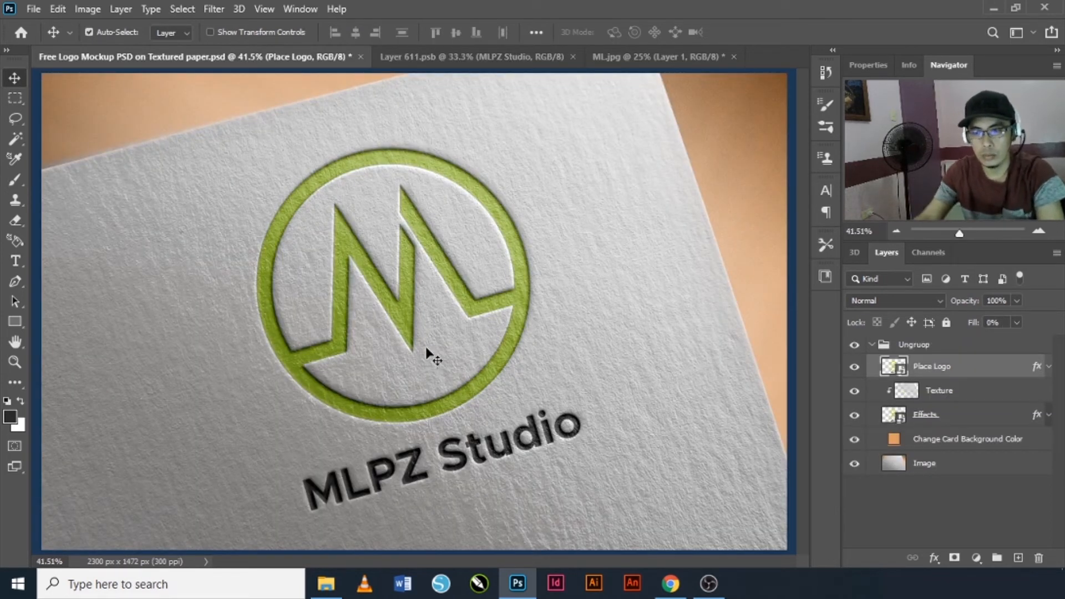
left_click(1058, 254)
left_click(937, 482)
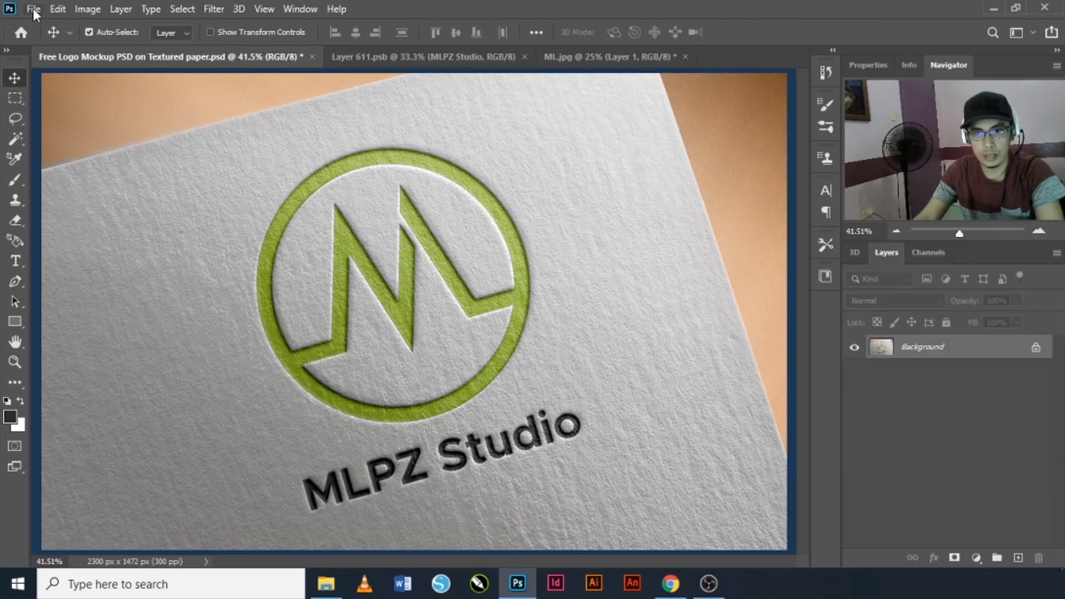
Step: Save the mockup on the computer as a JPEG with quality 12 and the Baseline ("Standard") format
left_click(33, 10)
left_click(58, 197)
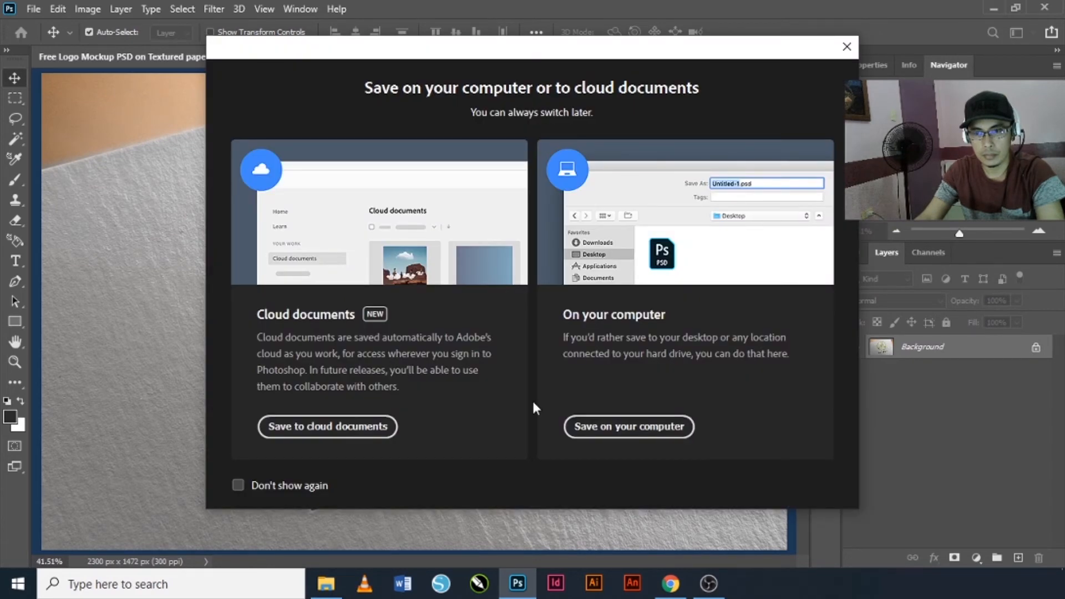
left_click(629, 426)
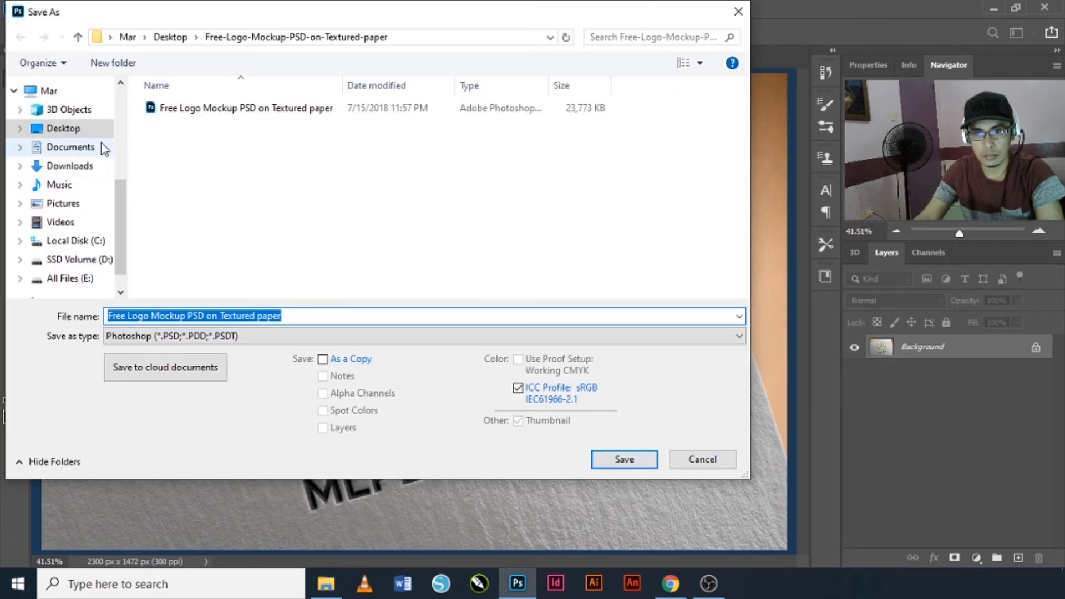
left_click(200, 337)
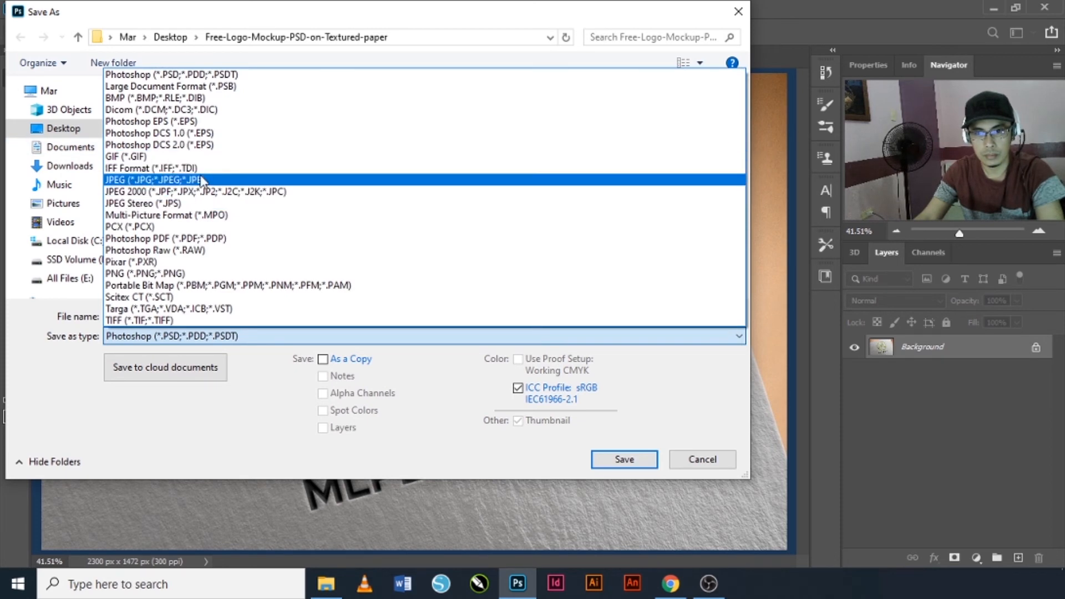
left_click(200, 180)
left_click(614, 456)
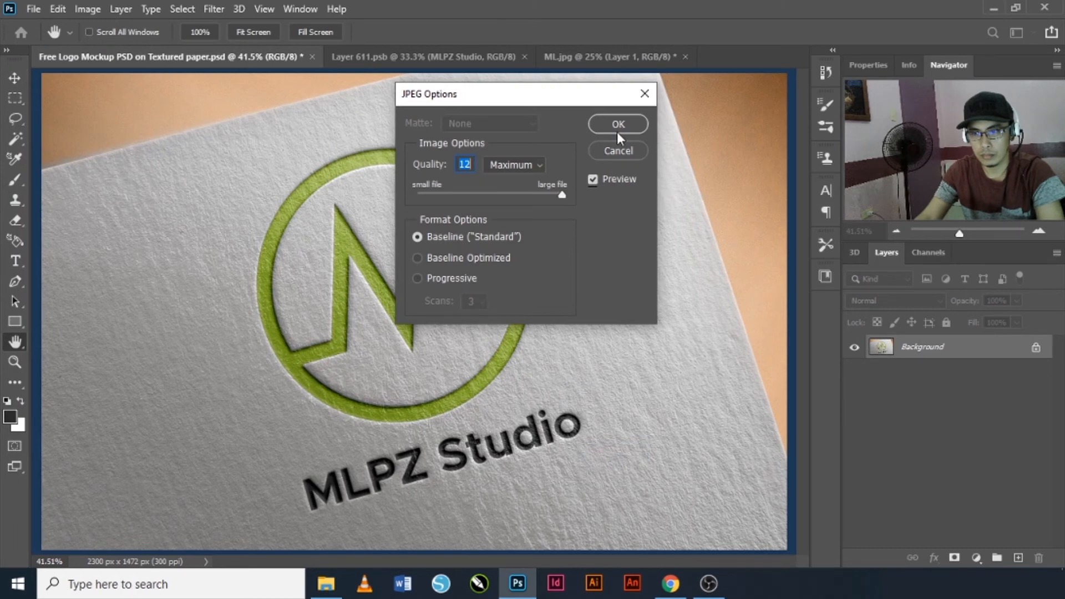
left_click(617, 125)
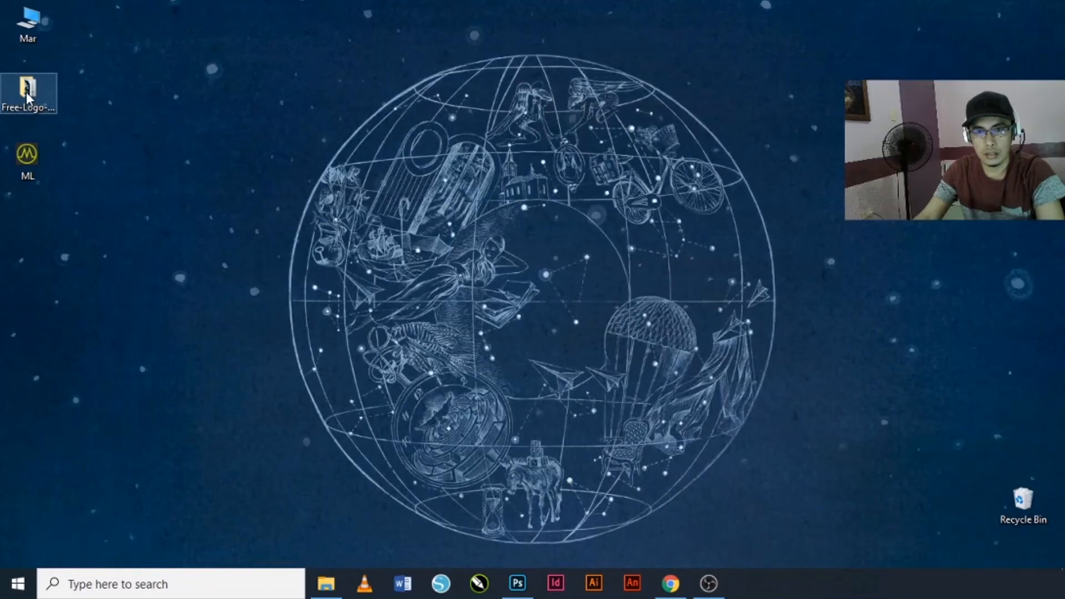
Step: Open the exported JPG from the Free-Logo-Mockup-PSD-on-Textured-paper folder on the desktop to view it
double_click(26, 92)
left_click(374, 224)
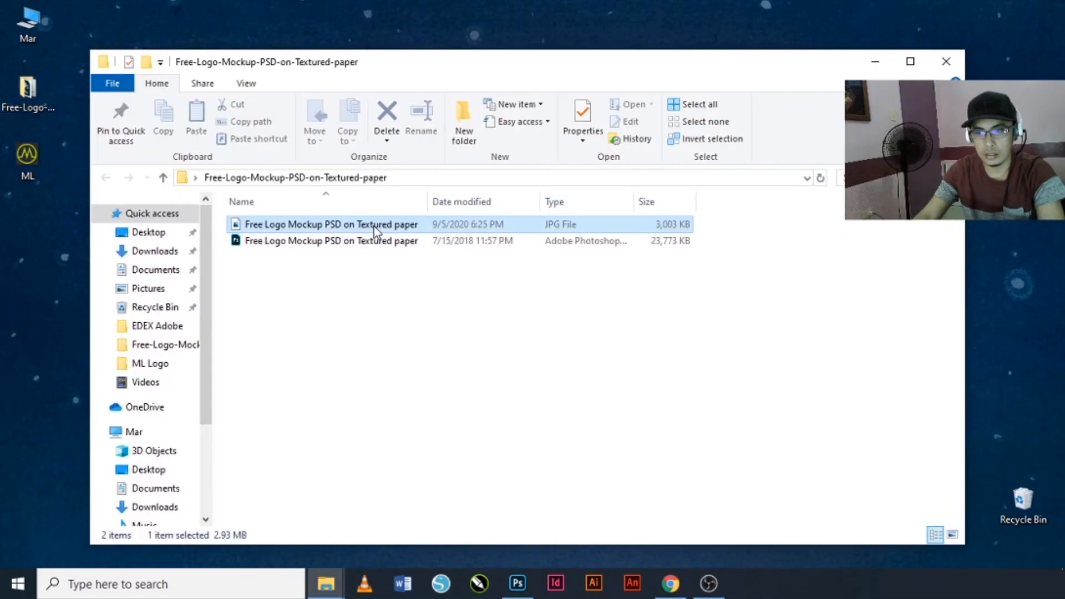
double_click(373, 225)
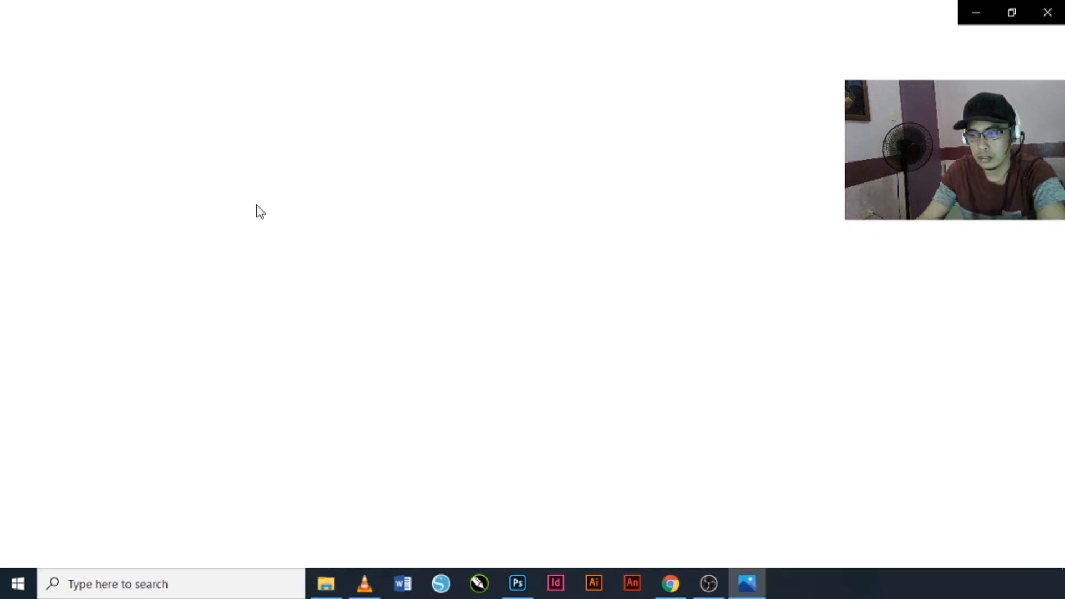